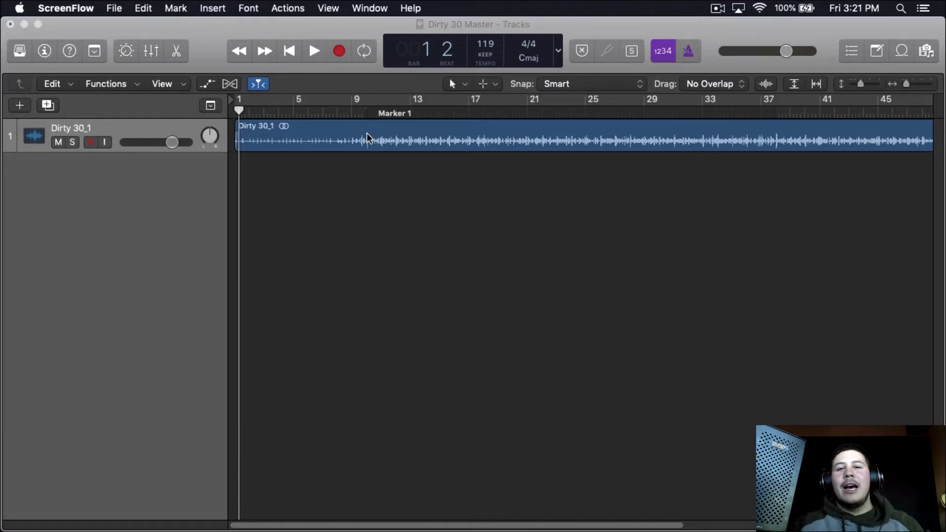
Step: Play the Dirty 30 song from bar 9 and stop around bar 20
double_click(344, 114)
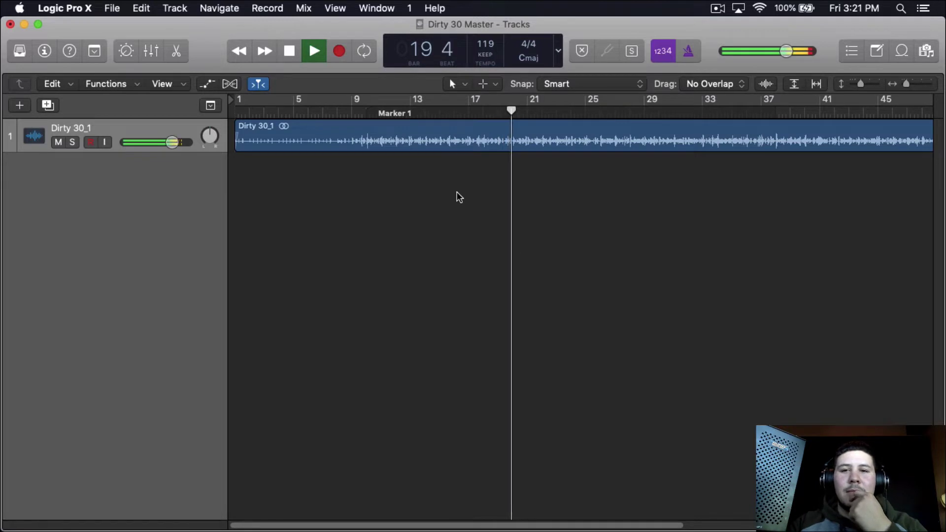
key("space")
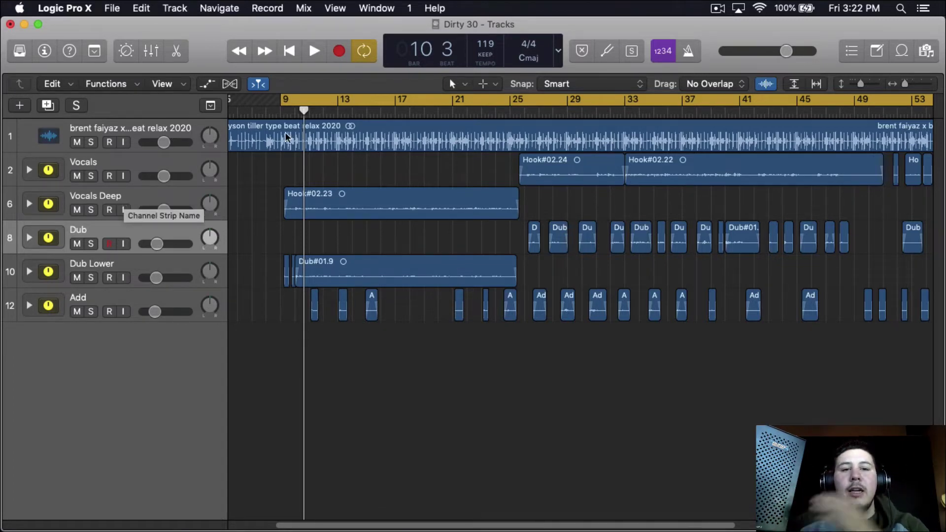
Step: Solo Vocals Deep with the S key and audition it briefly
key("s")
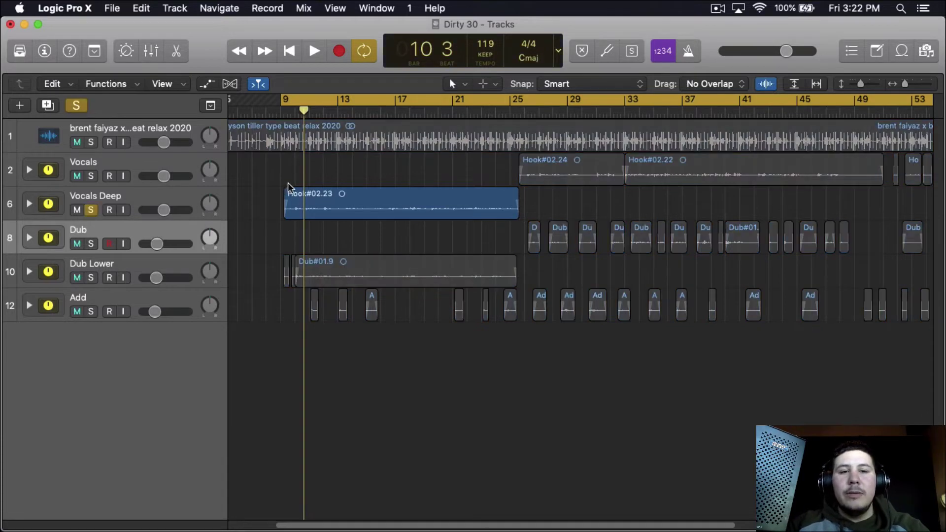
key("space")
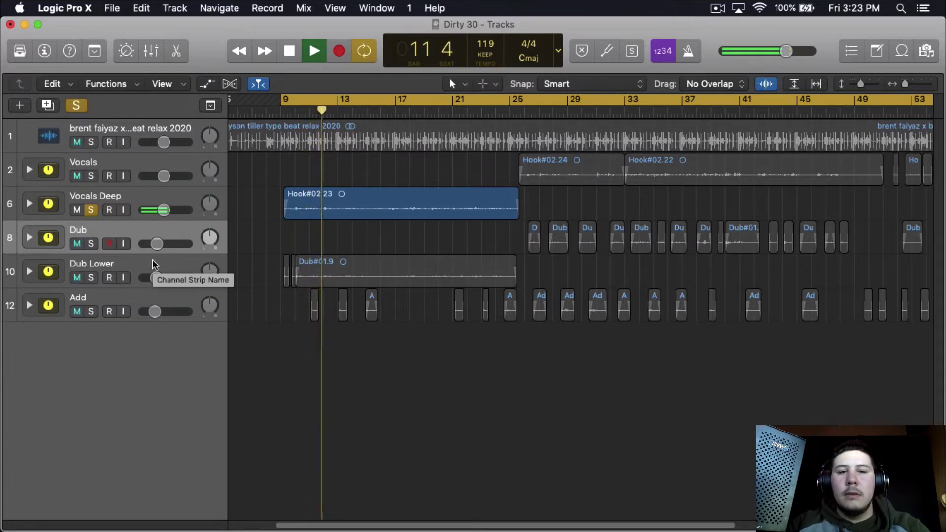
key("space")
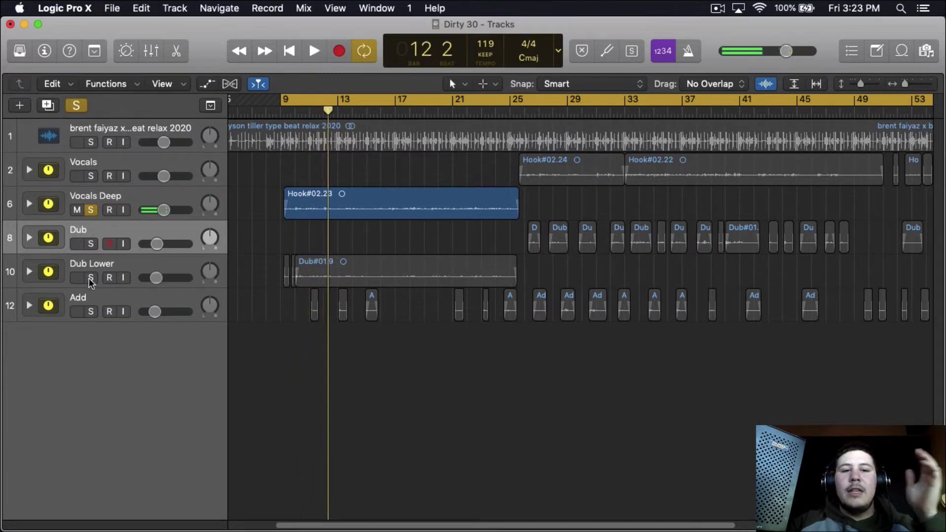
Step: Solo Dub Lower instead, then return the solo to Vocals Deep
left_click(90, 277)
left_click(90, 210)
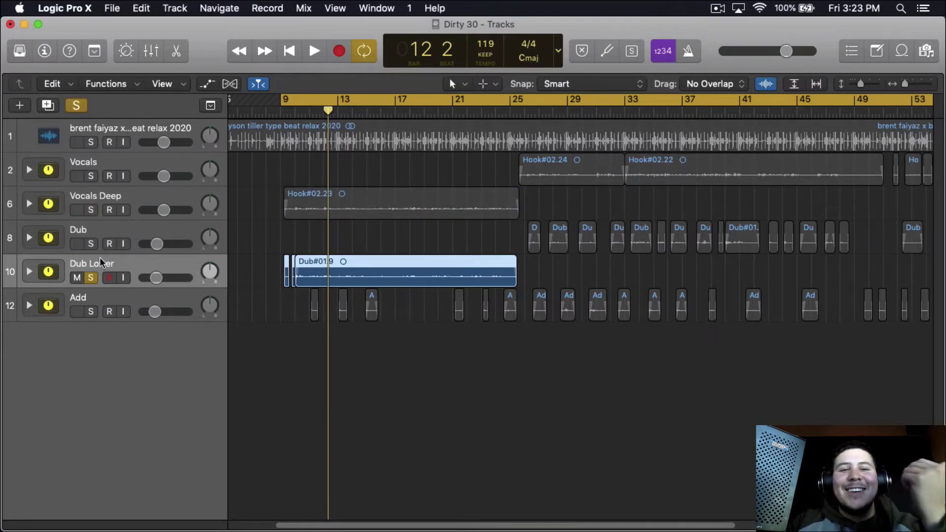
left_click(92, 208, "alt")
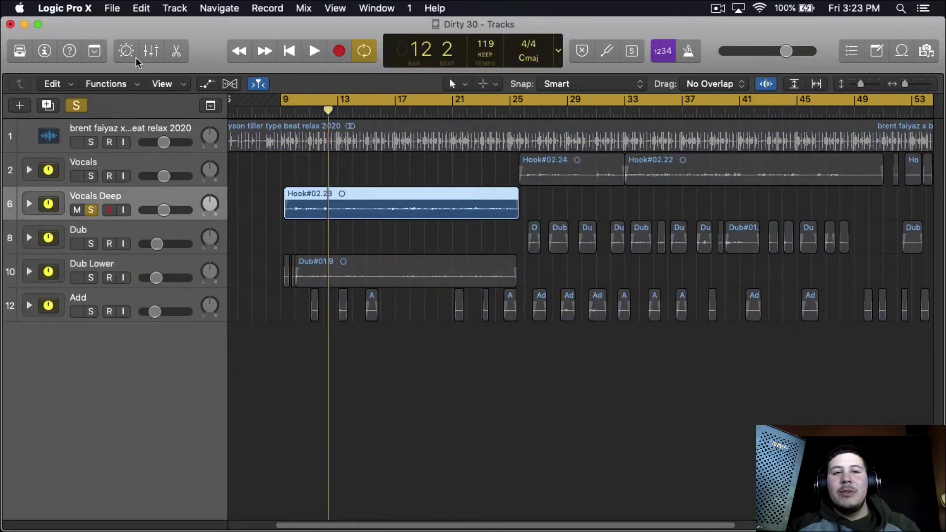
Step: Show the mixer below the tracks and enlarge it to reveal more rows
left_click(150, 51)
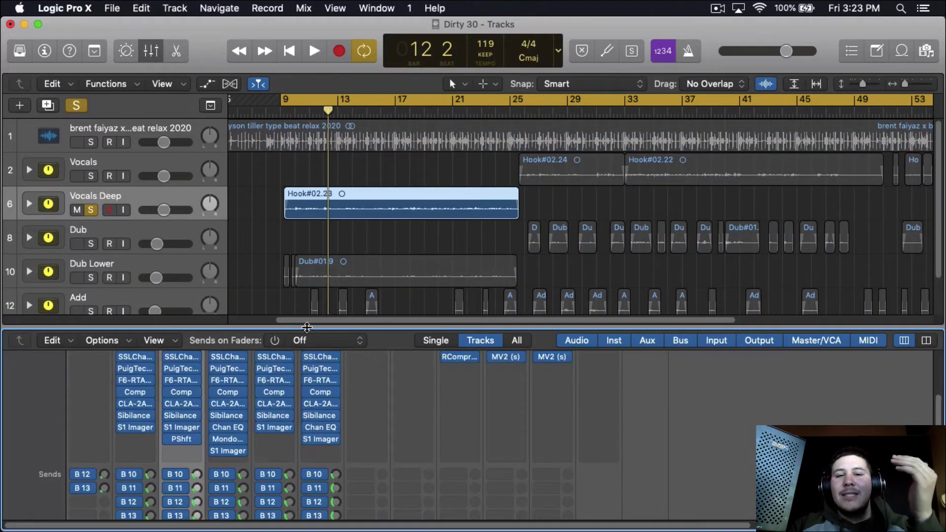
left_click_drag(311, 330, 244, 231)
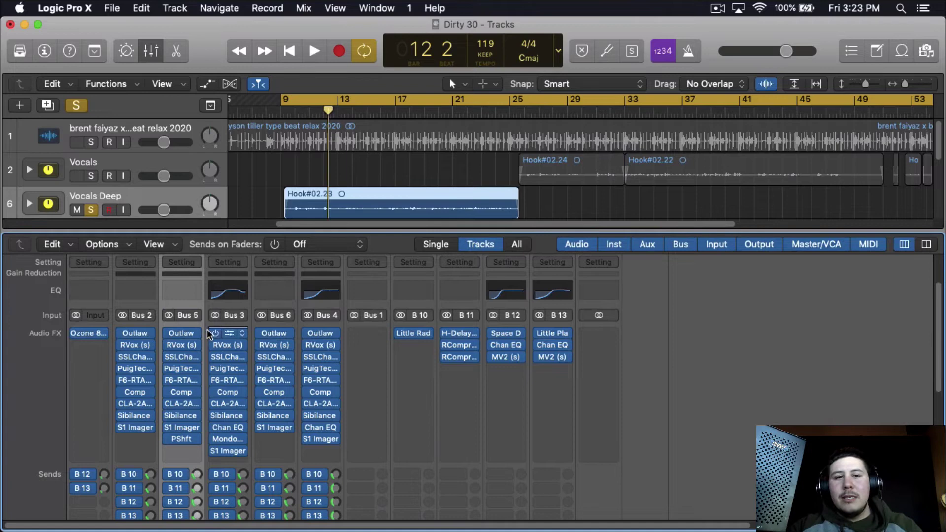
mouse_move(182, 439)
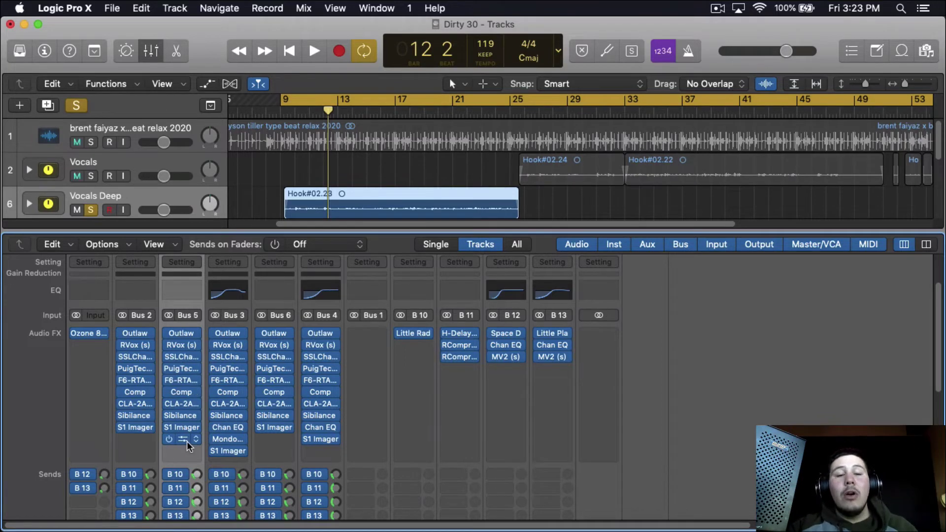
key("super+z")
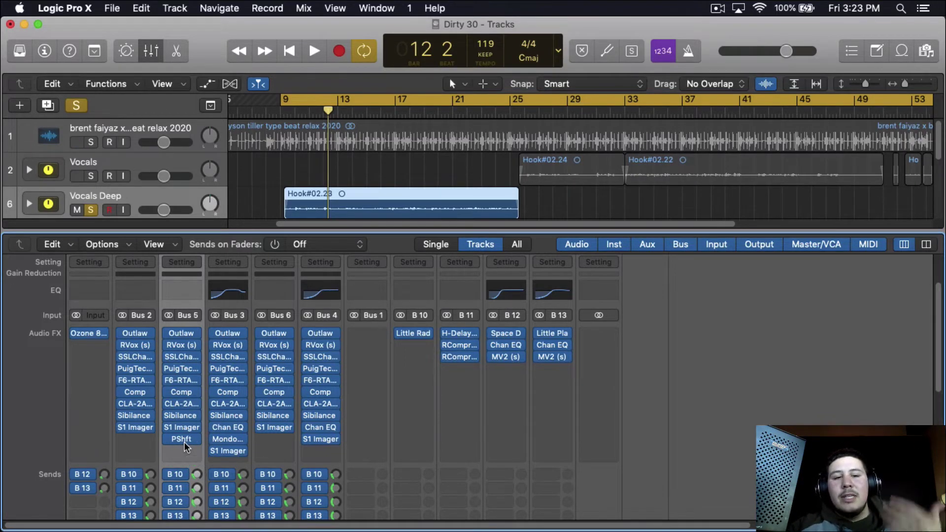
Step: Bring up the Pitch Shifter settings on the Vocals Deep insert
left_click(184, 443)
key("Escape")
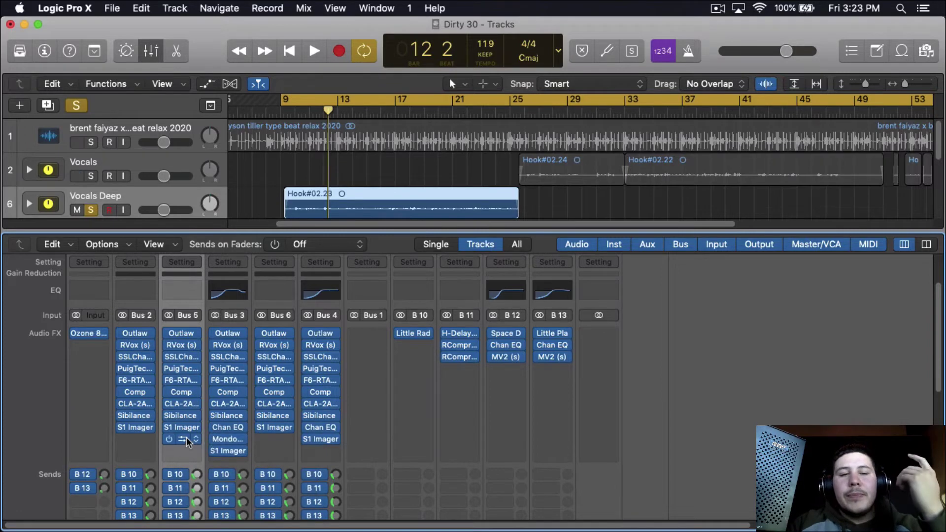
left_click(187, 437)
Step: Move the Pitch Shifter window aside and peek at the next insert's plug-in list
left_click_drag(327, 72, 531, 107)
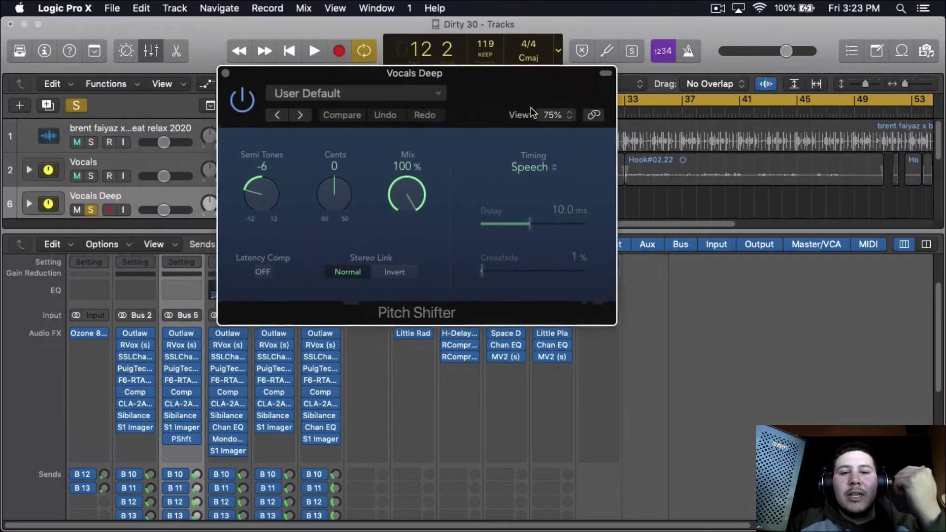
left_click(180, 452)
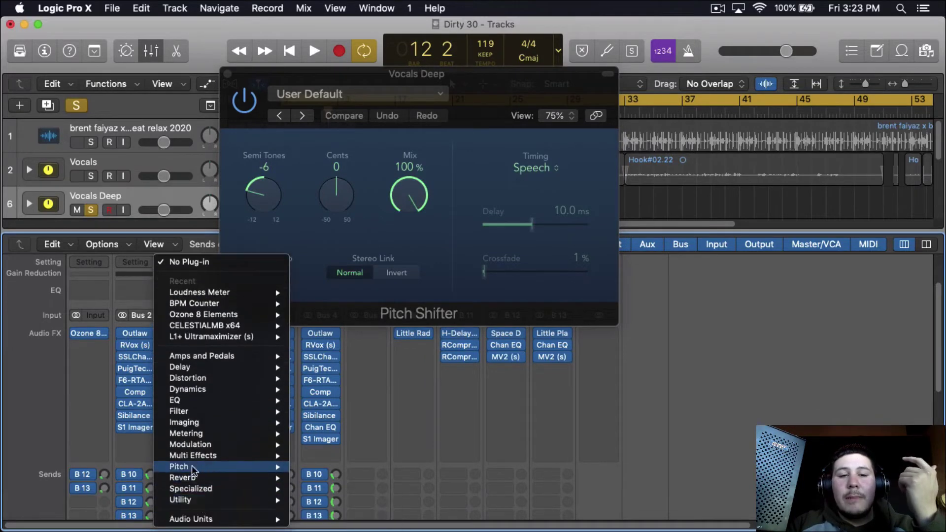
mouse_move(179, 466)
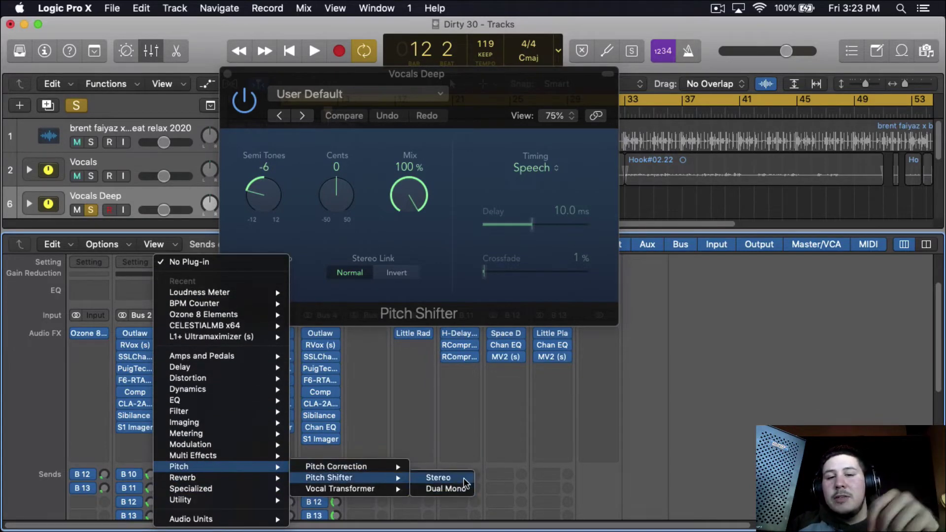
left_click(437, 299)
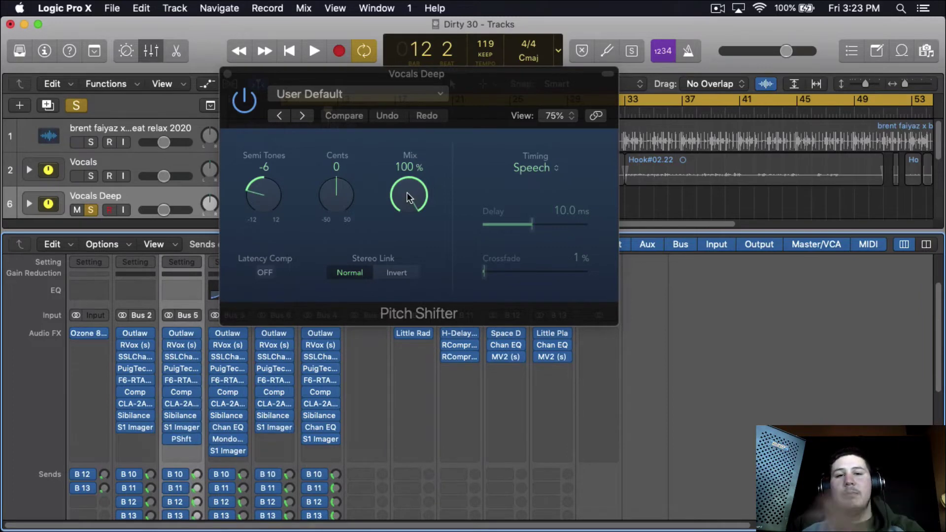
Step: Lower the Pitch Shifter Mix slightly and start playback from bar 9
left_click_drag(409, 192, 403, 196)
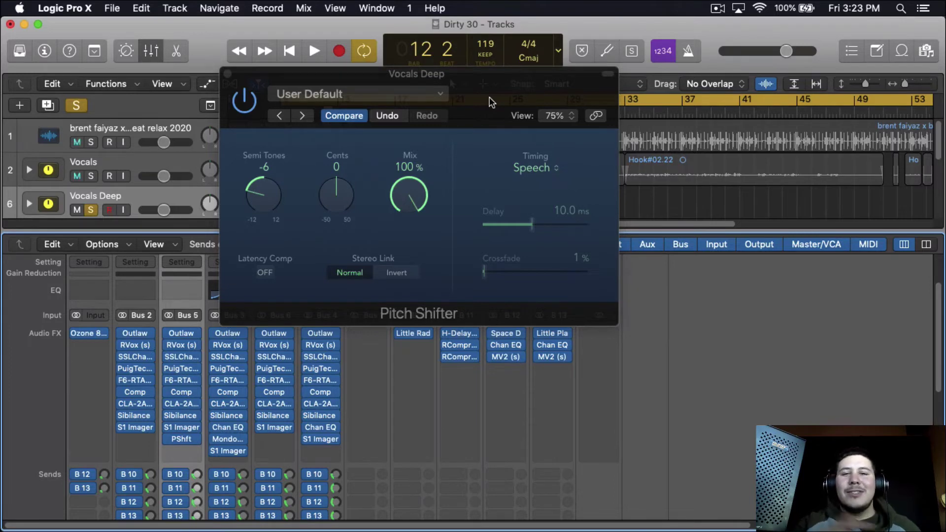
mouse_move(488, 101)
left_mouse_down()
mouse_move(567, 154)
mouse_move(562, 132)
left_mouse_up()
key("space")
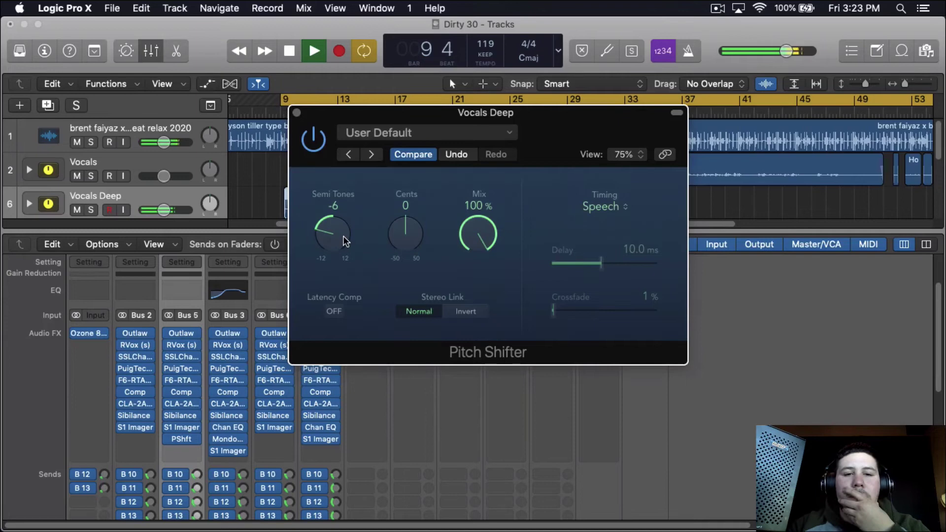
Step: Try the pitch shift at -12 semitones, then settle on -6
left_click_drag(343, 236, 342, 237)
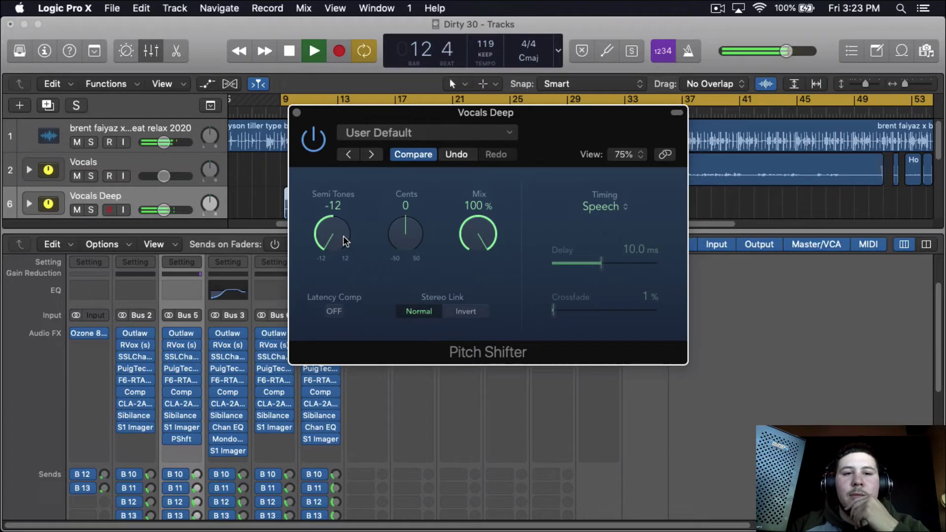
left_click_drag(343, 236, 343, 236)
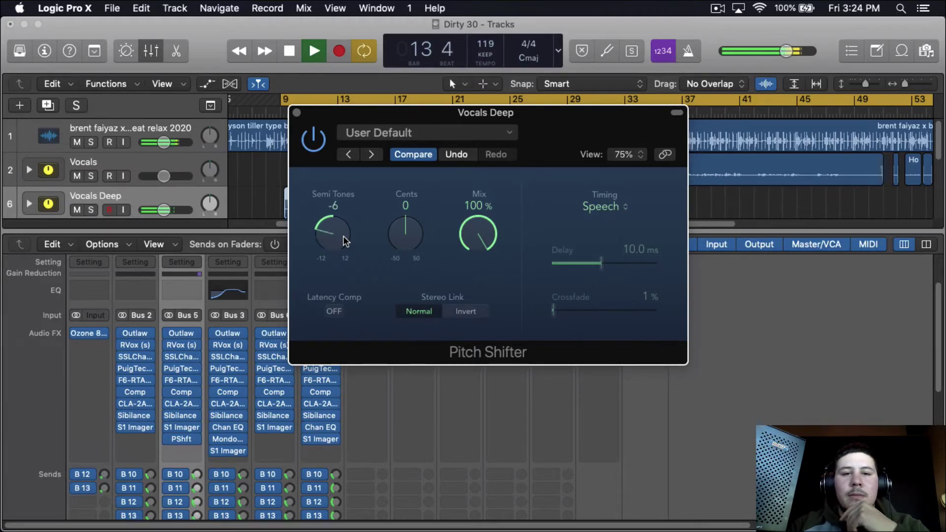
left_click_drag(545, 157, 544, 173)
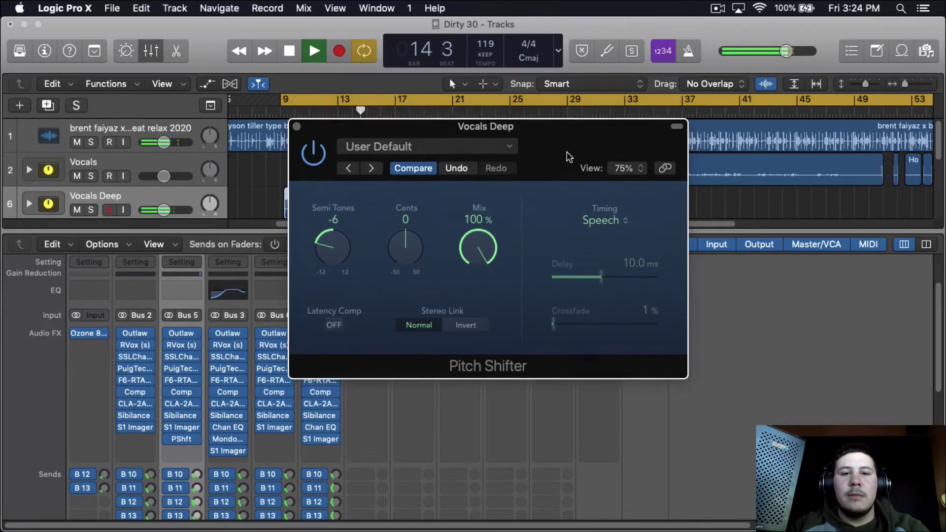
Step: Compare the Pitch Shifter bypassed and active, then stop playback
left_click(311, 153)
left_click(308, 152)
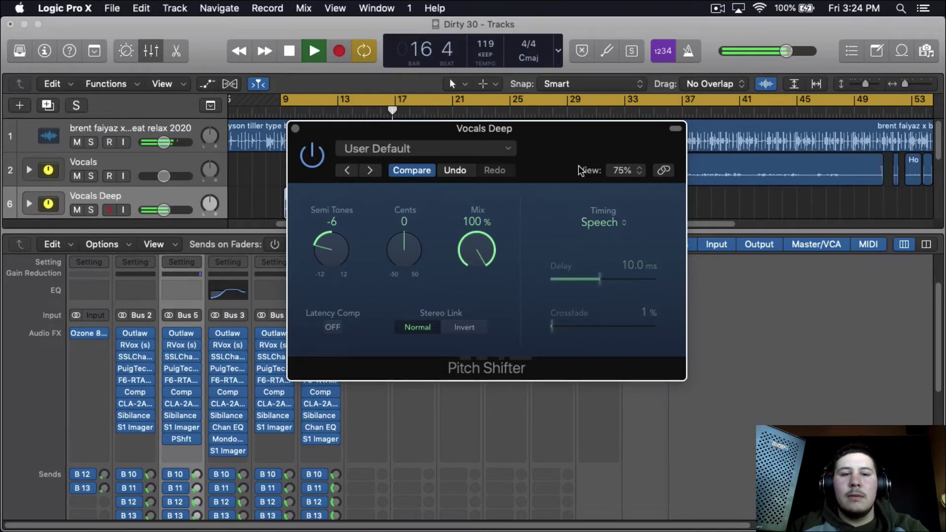
key("space")
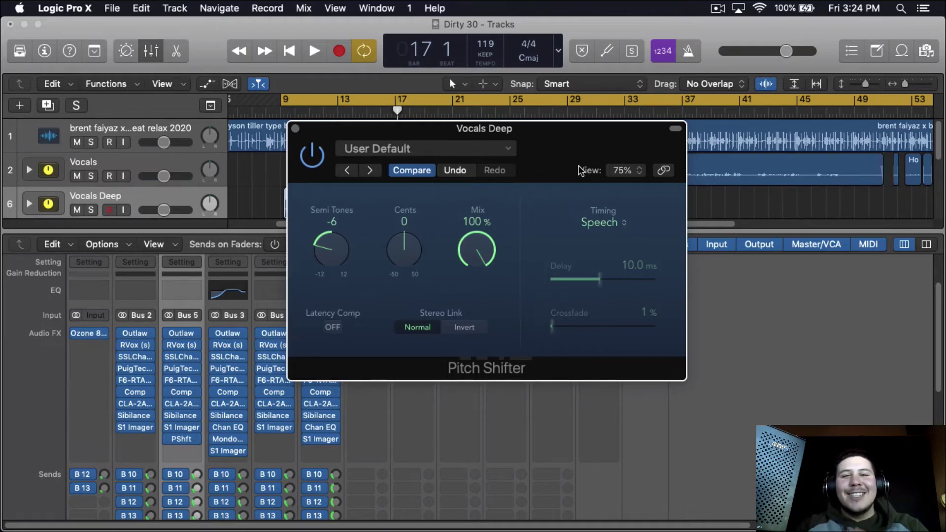
left_click_drag(341, 129, 363, 122)
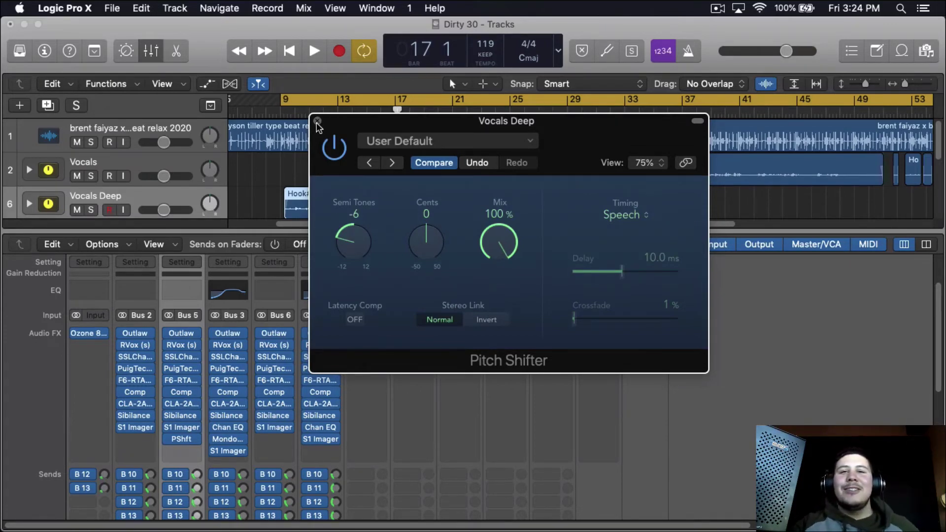
Step: Close the Pitch Shifter and bring up the plug-in list for the next Vocals Deep insert
left_click(318, 121)
scroll(161, 331, "down", 1)
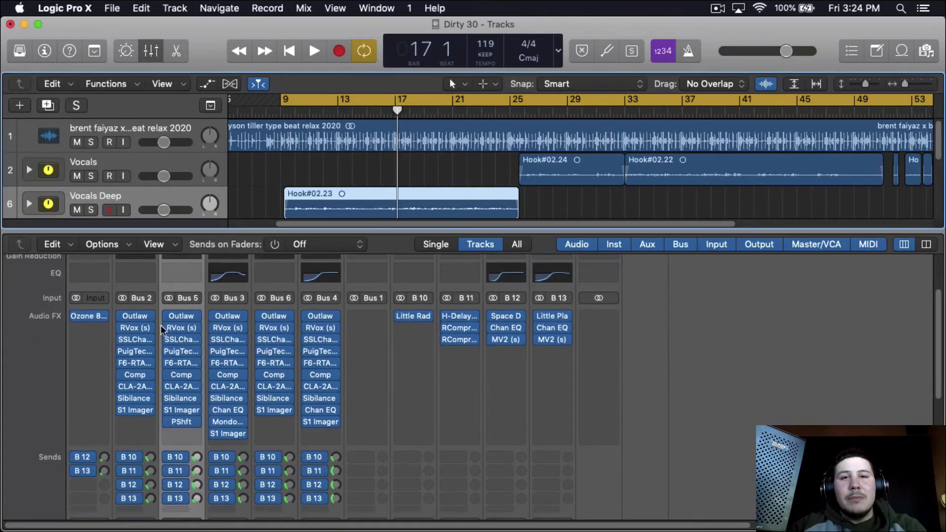
scroll(329, 202, "down", 1)
scroll(328, 202, "down", 4)
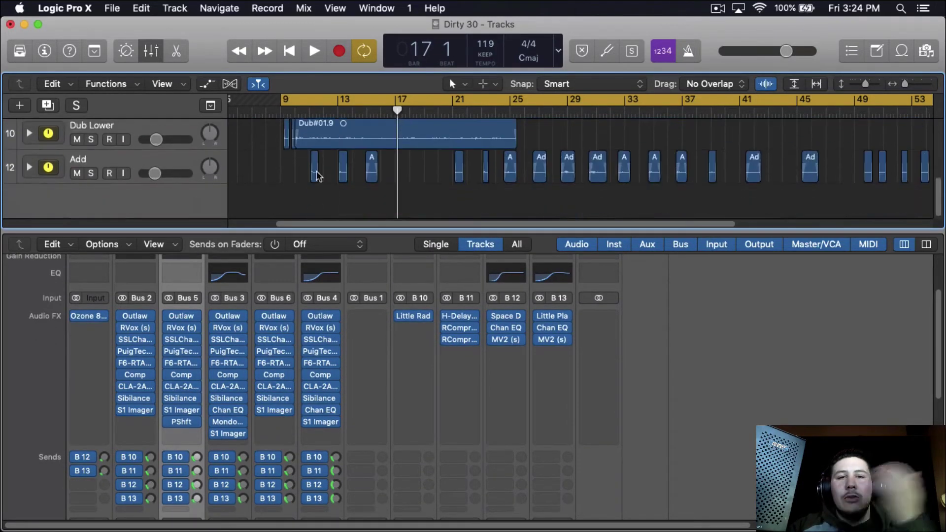
scroll(181, 429, "down", 1)
left_click(181, 429)
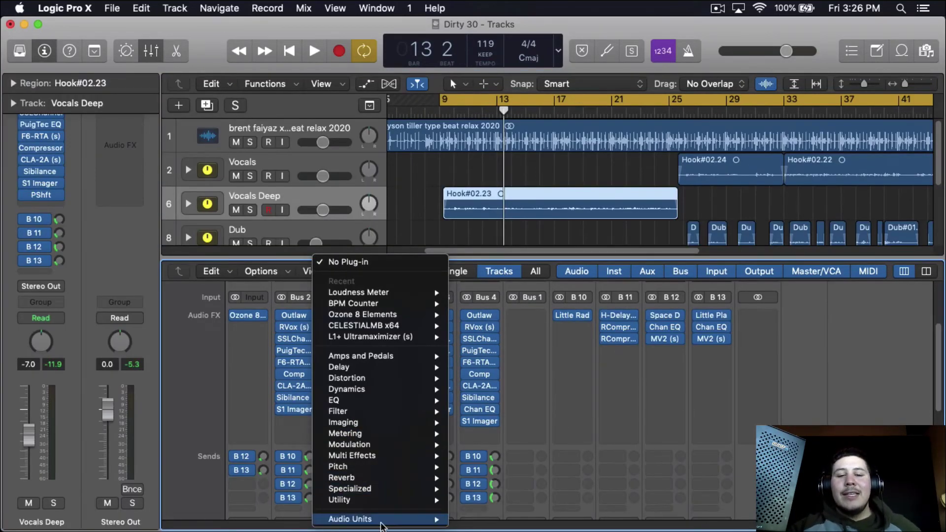
mouse_move(350, 519)
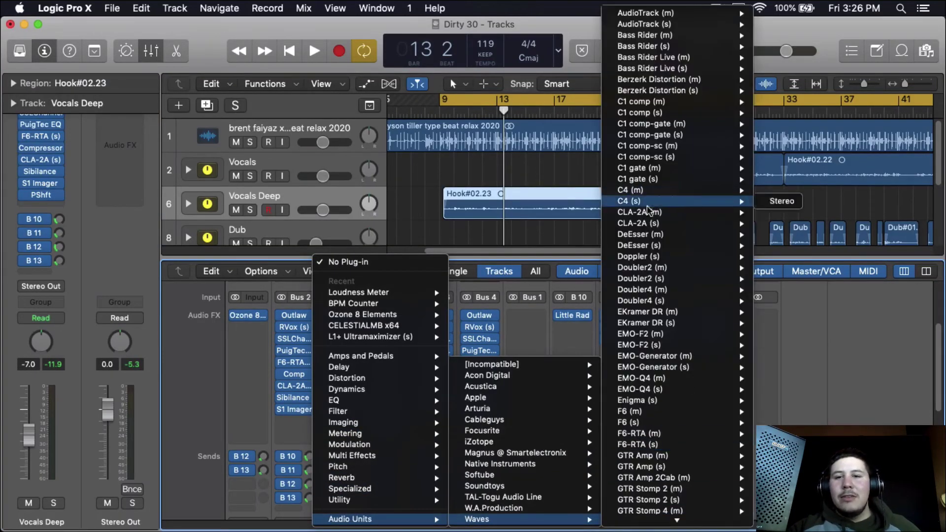
mouse_move(640, 378)
scroll(696, 433, "down", 3)
scroll(697, 436, "down", 2)
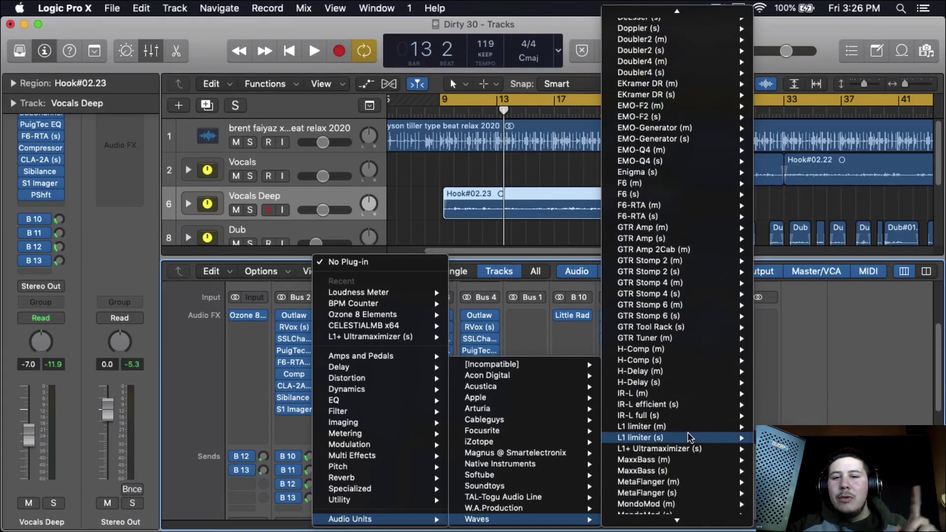
scroll(687, 444, "down", 1)
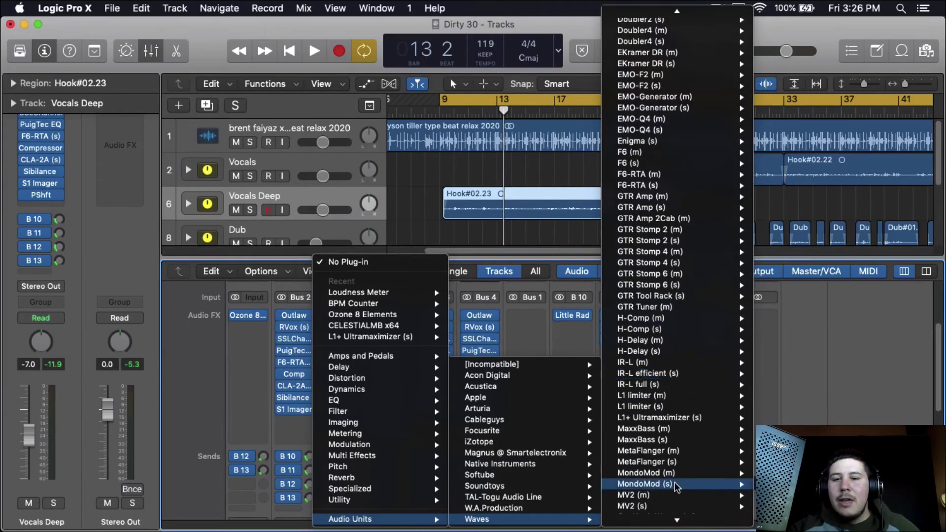
Step: Insert MondoMod (s) on Vocals Deep, raise Range to 141, audition it and close its window
left_click(687, 483)
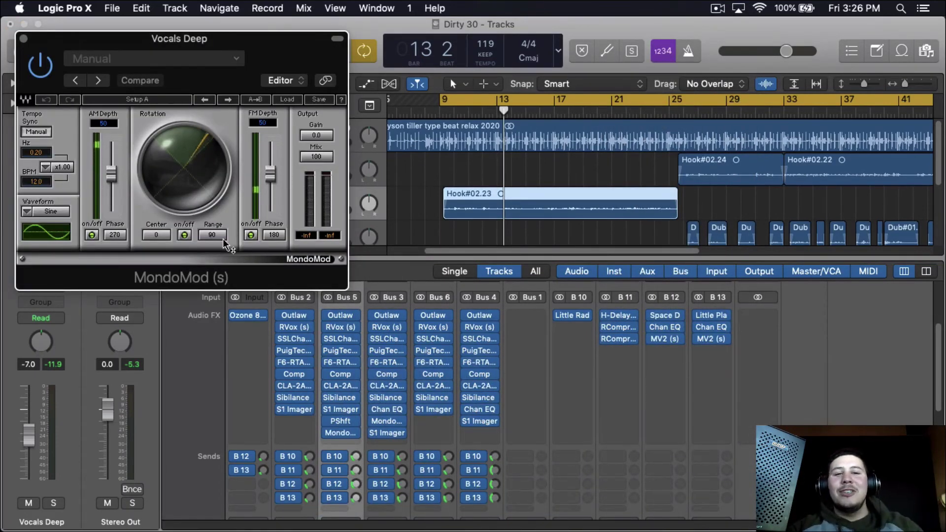
left_click_drag(212, 234, 212, 214)
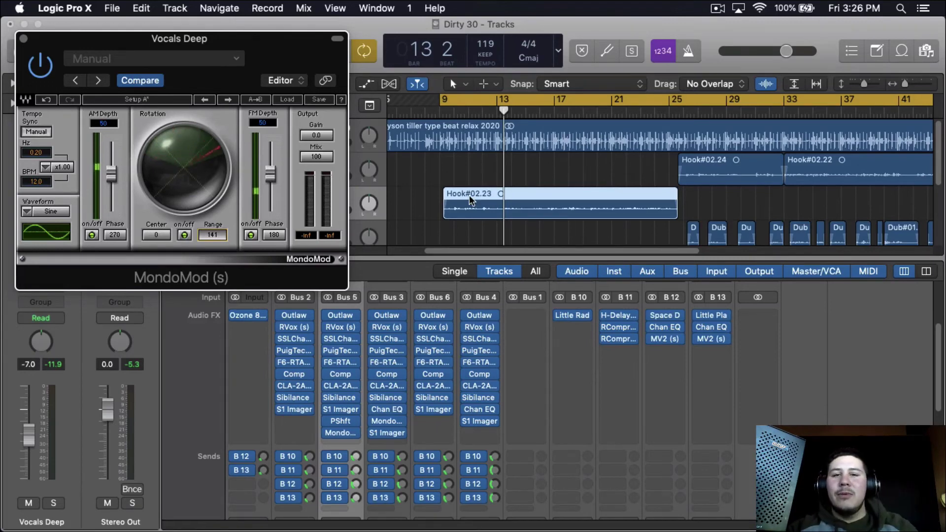
key("space")
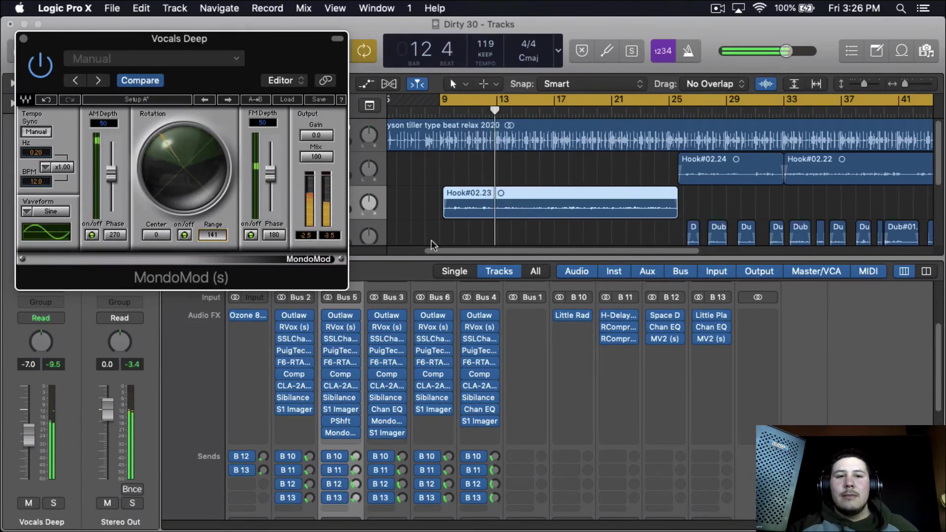
left_click(23, 39)
Step: Set the MondoMod insert to No Plug-in and hide the mixer
left_click(347, 433)
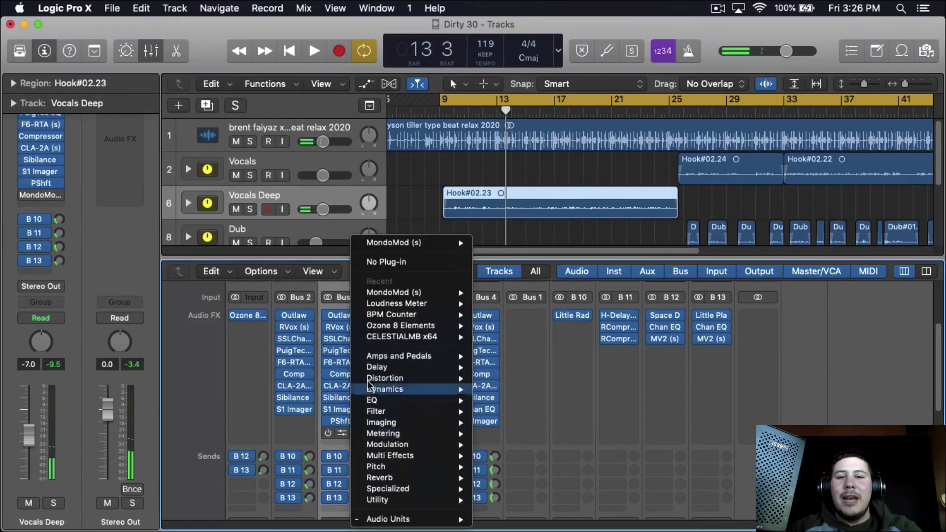
left_click(399, 265)
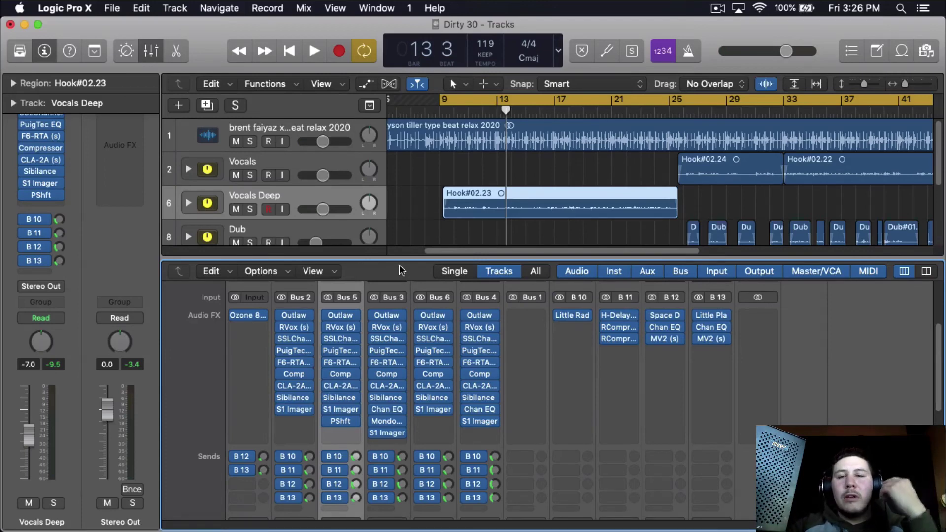
key("x")
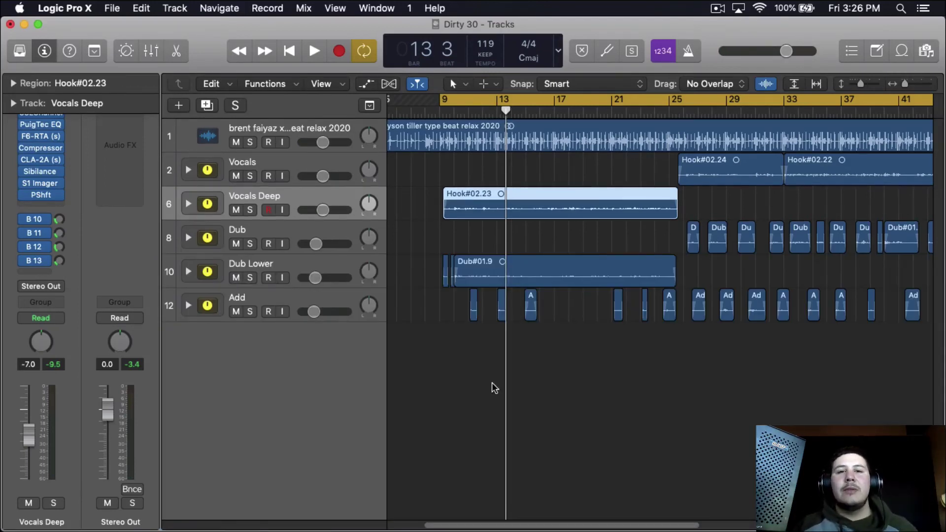